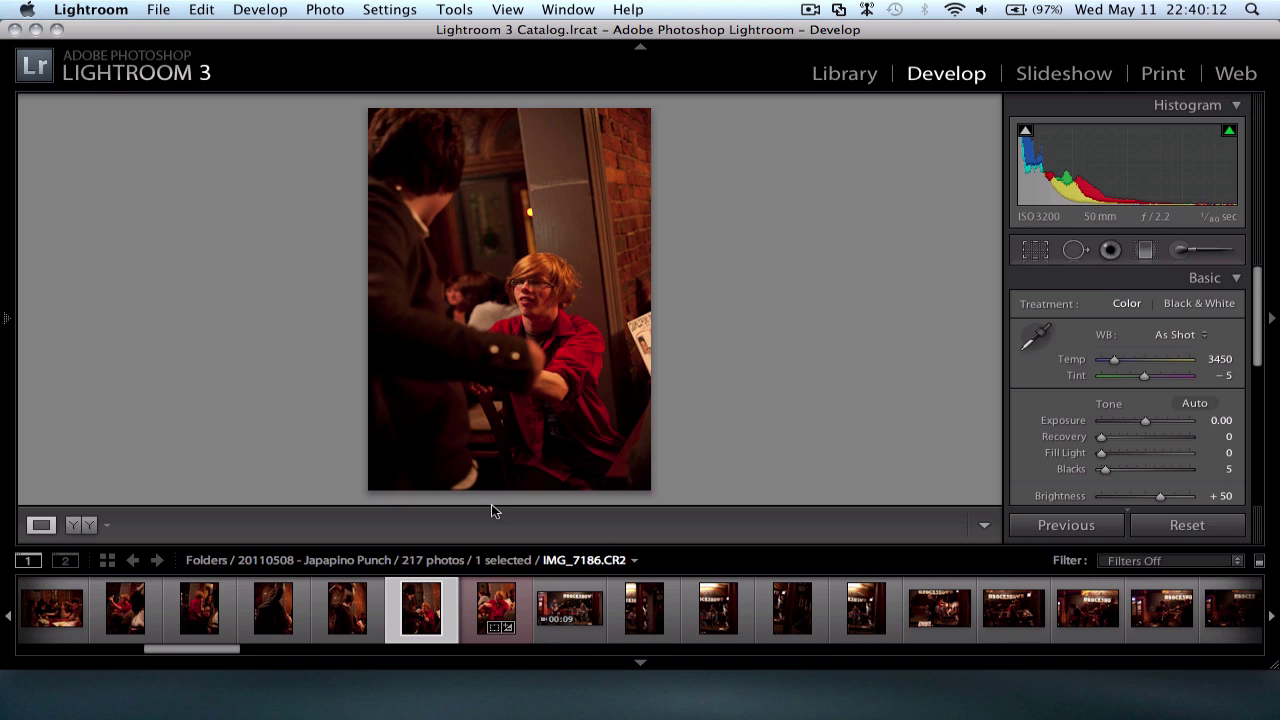
Open this photo's export dialog and apply the Facebook Export preset (640×480 pixels, Facebook Watermark).
right_click(443, 600)
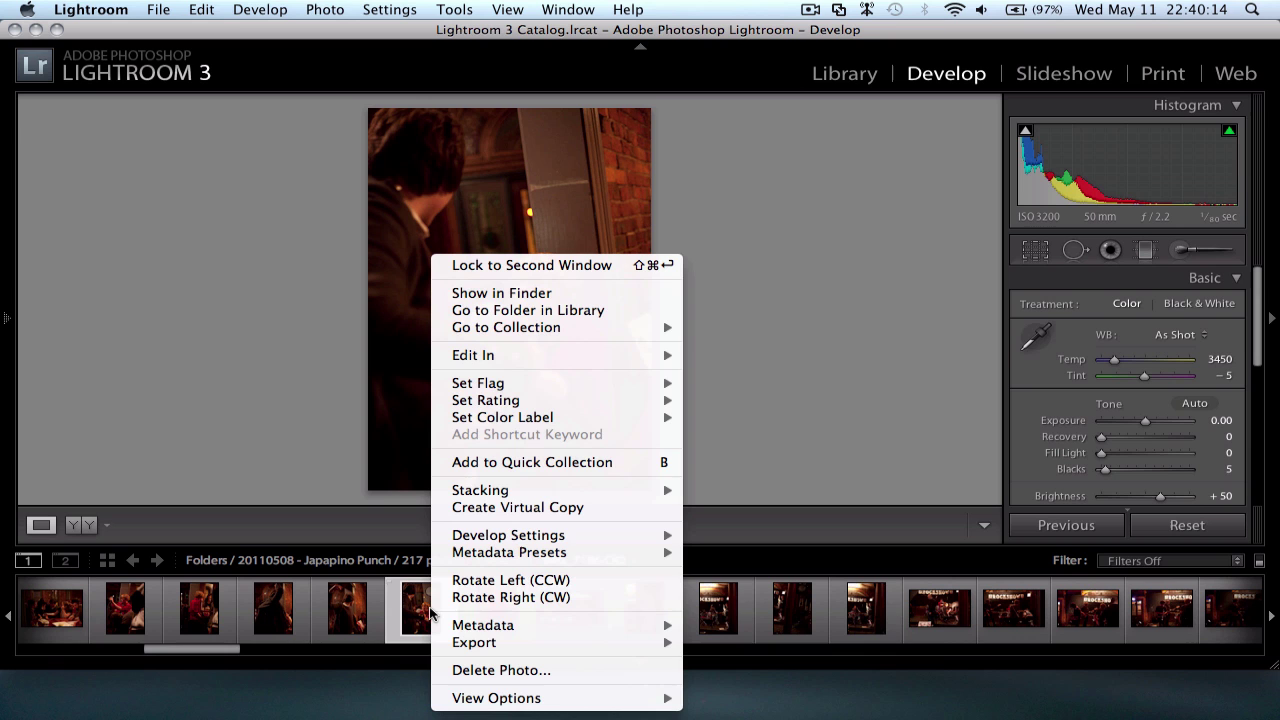
mouse_move(541, 645)
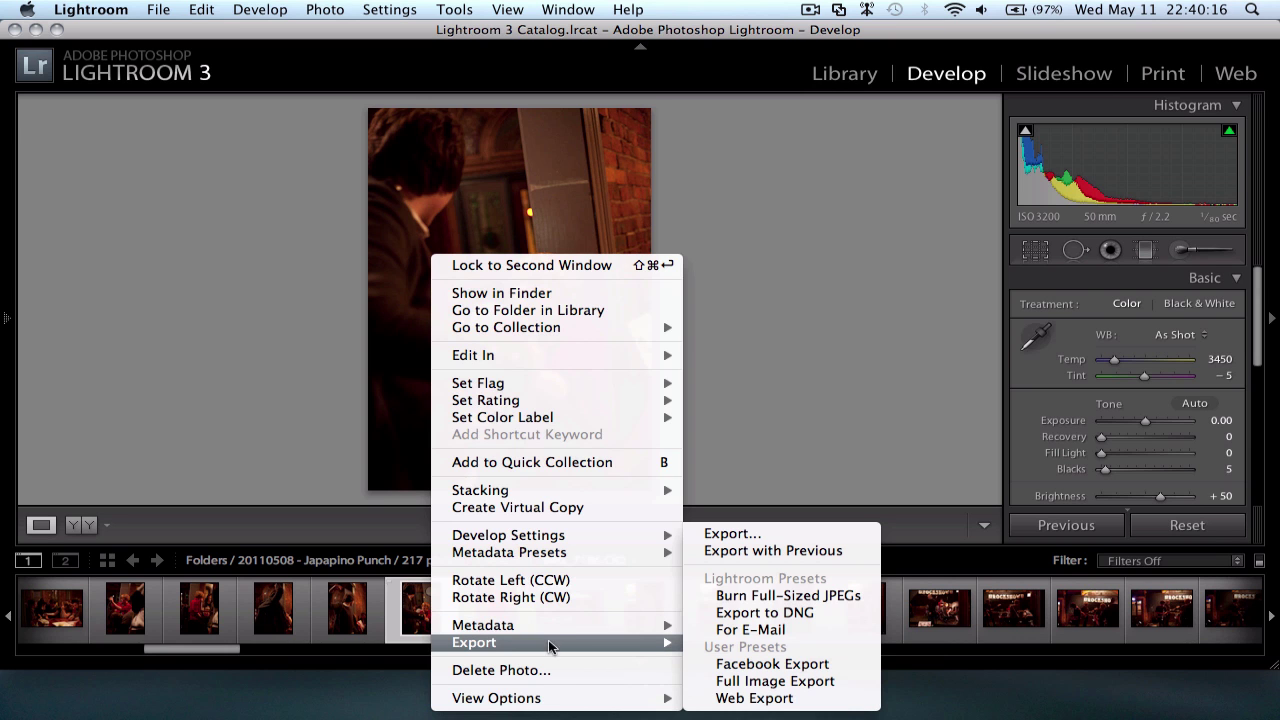
click(780, 534)
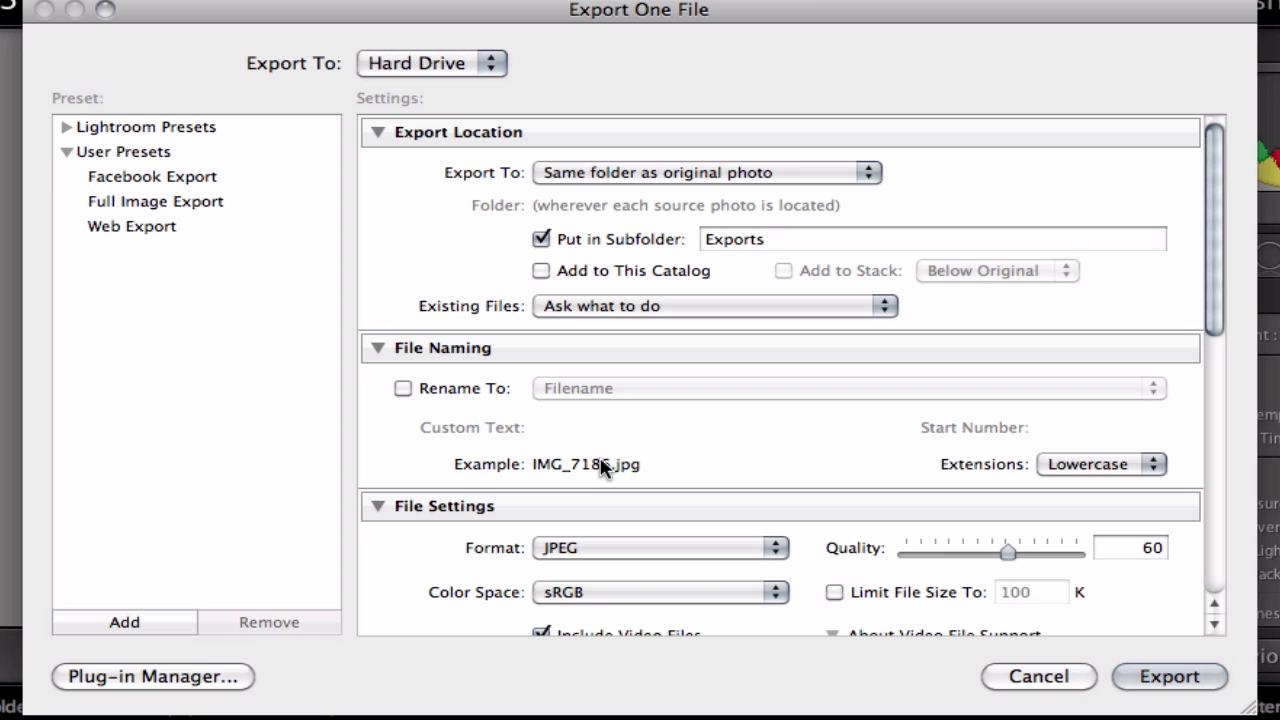
scroll(602, 467, down, 15)
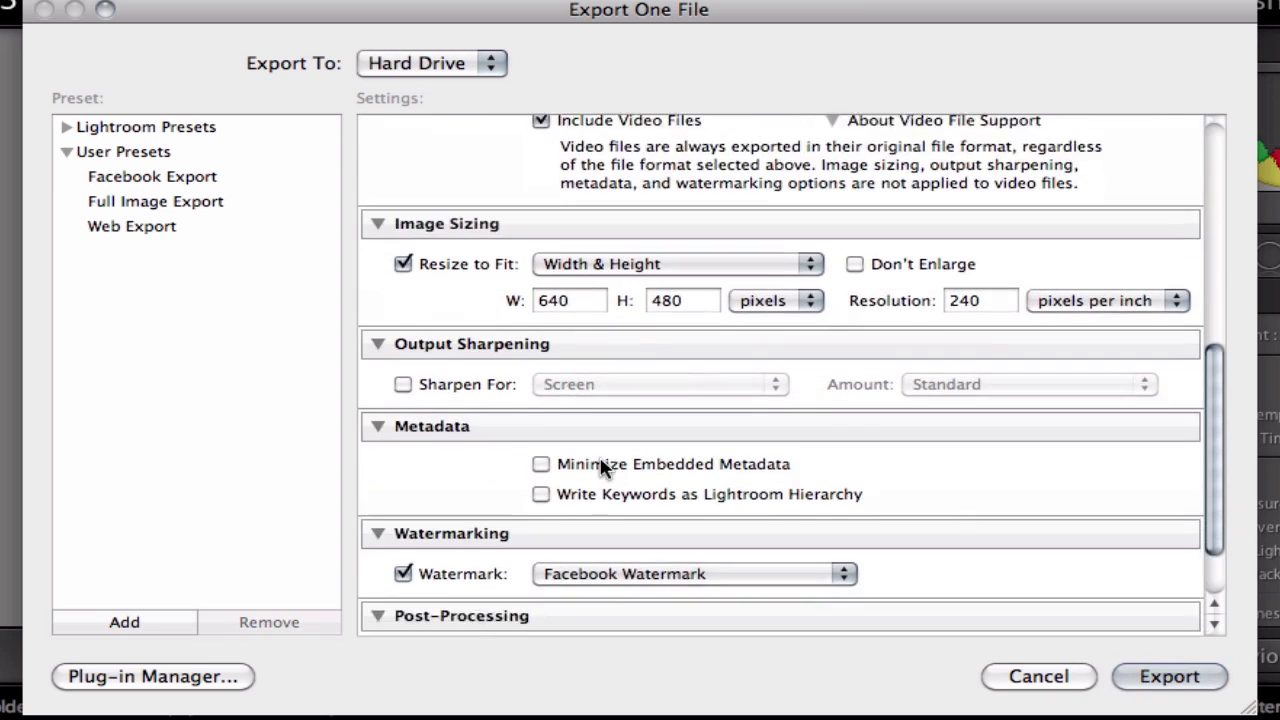
scroll(602, 467, down, 2)
click(246, 184)
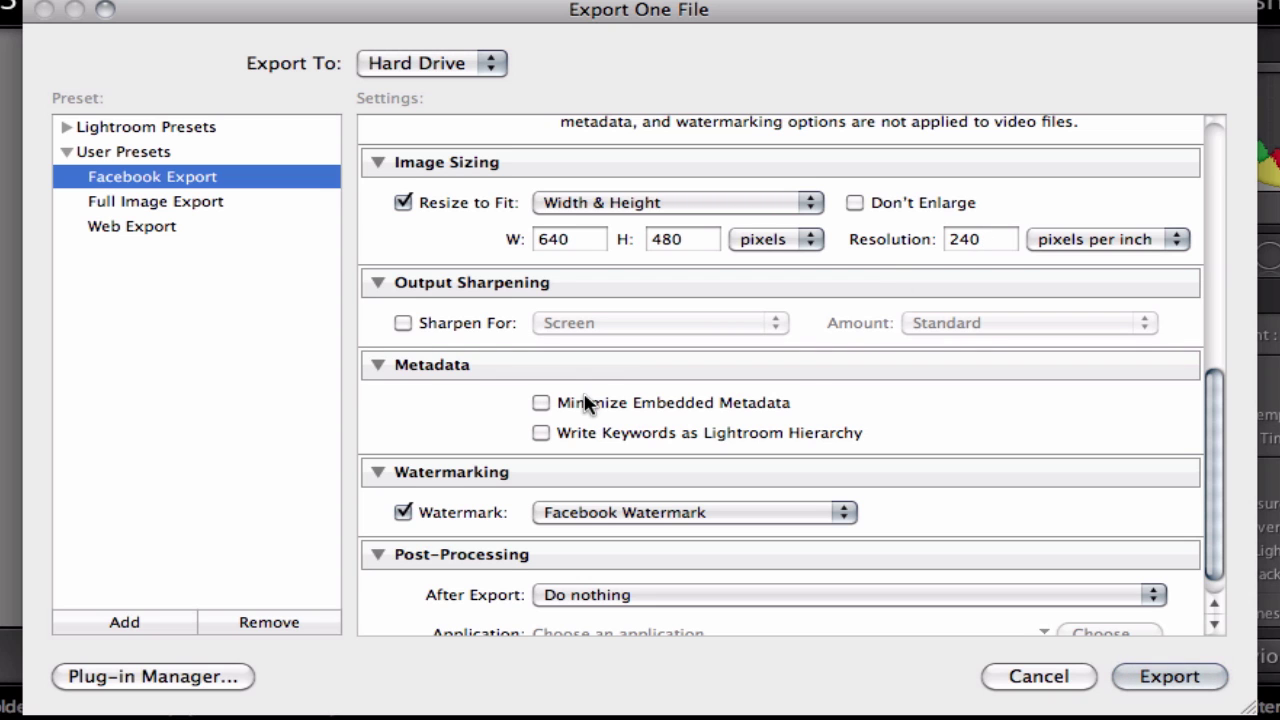
scroll(588, 403, down, 1)
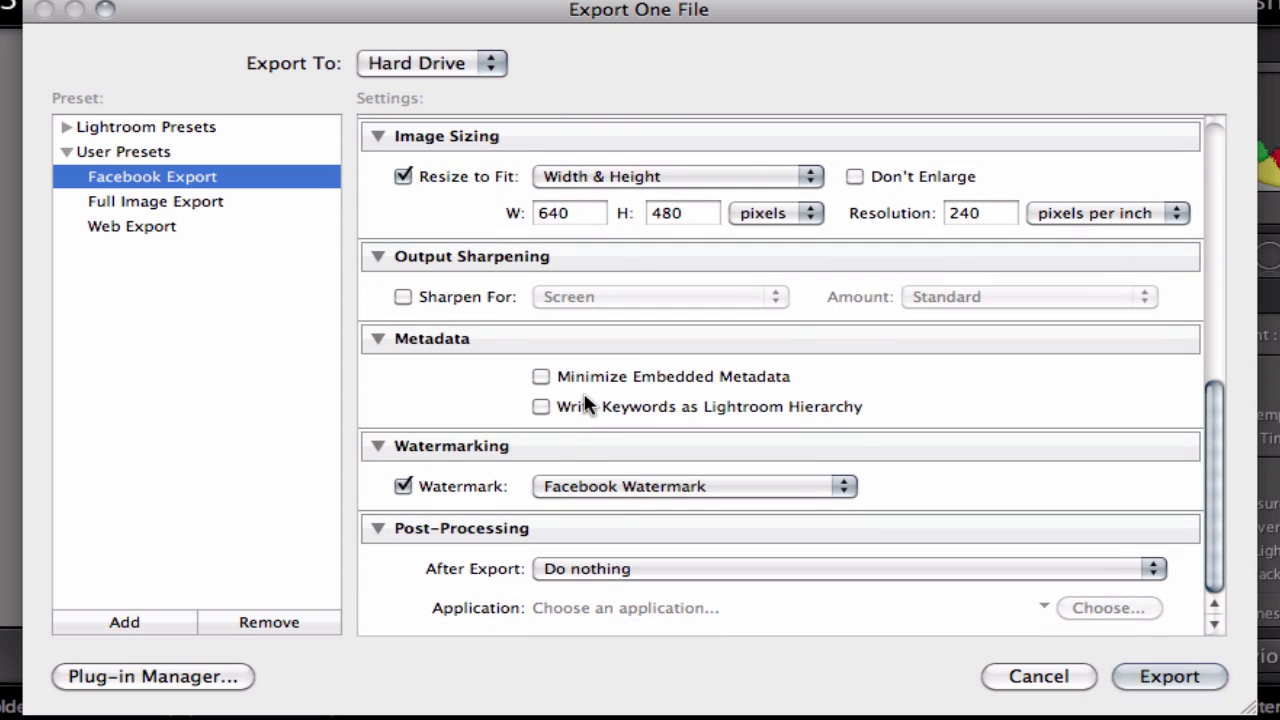
click(622, 500)
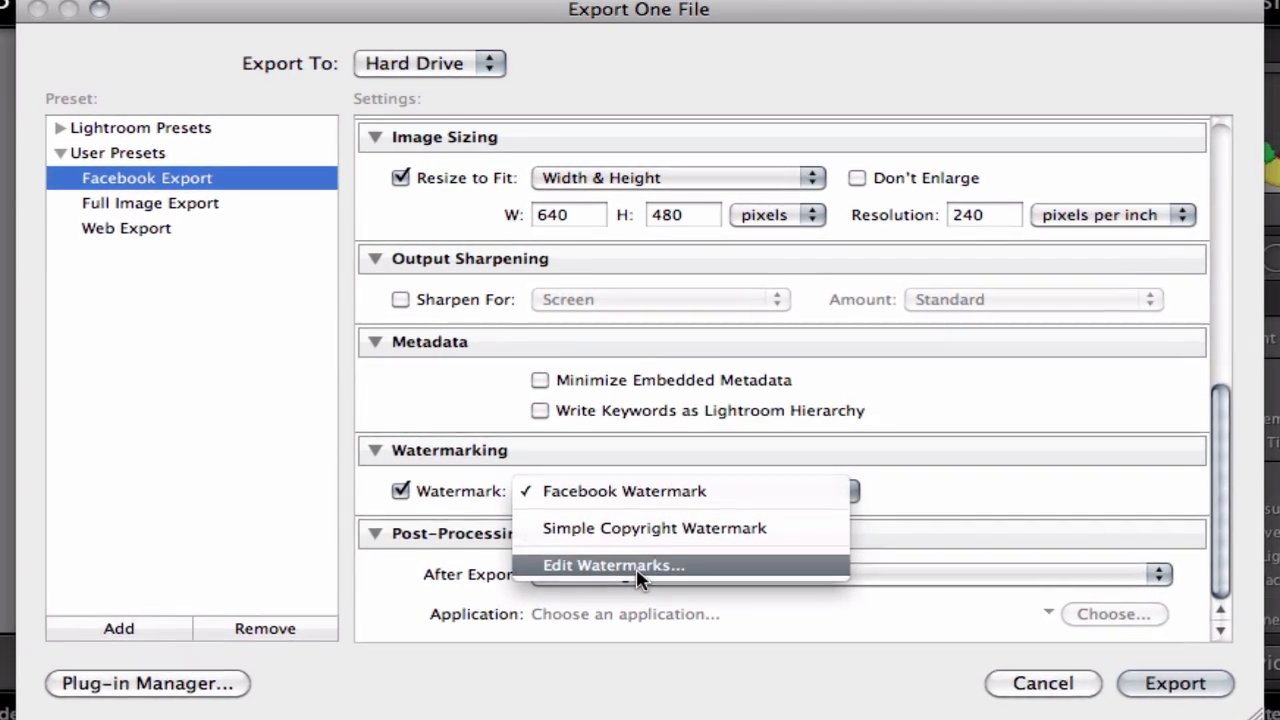
Open the Facebook Watermark in the editor and review its text, opacity 78, size 34 and bottom-left anchor.
click(638, 566)
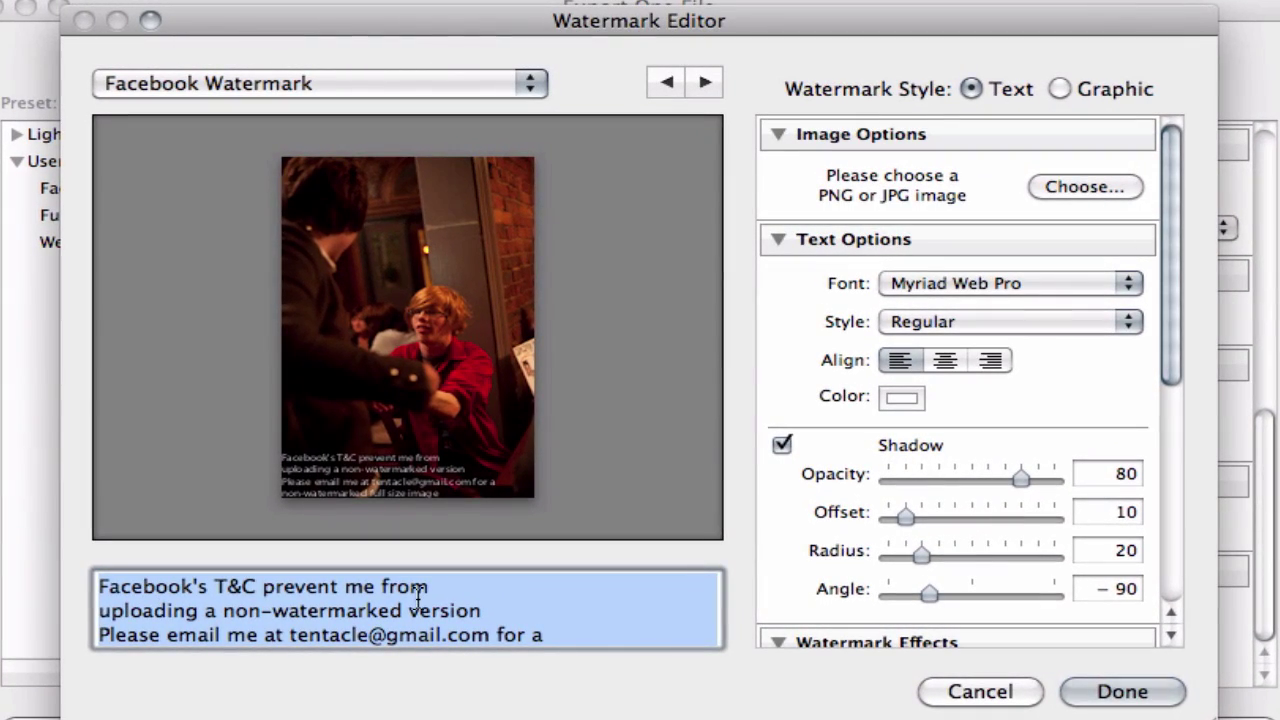
click(491, 603)
key(Down)
key(Down)
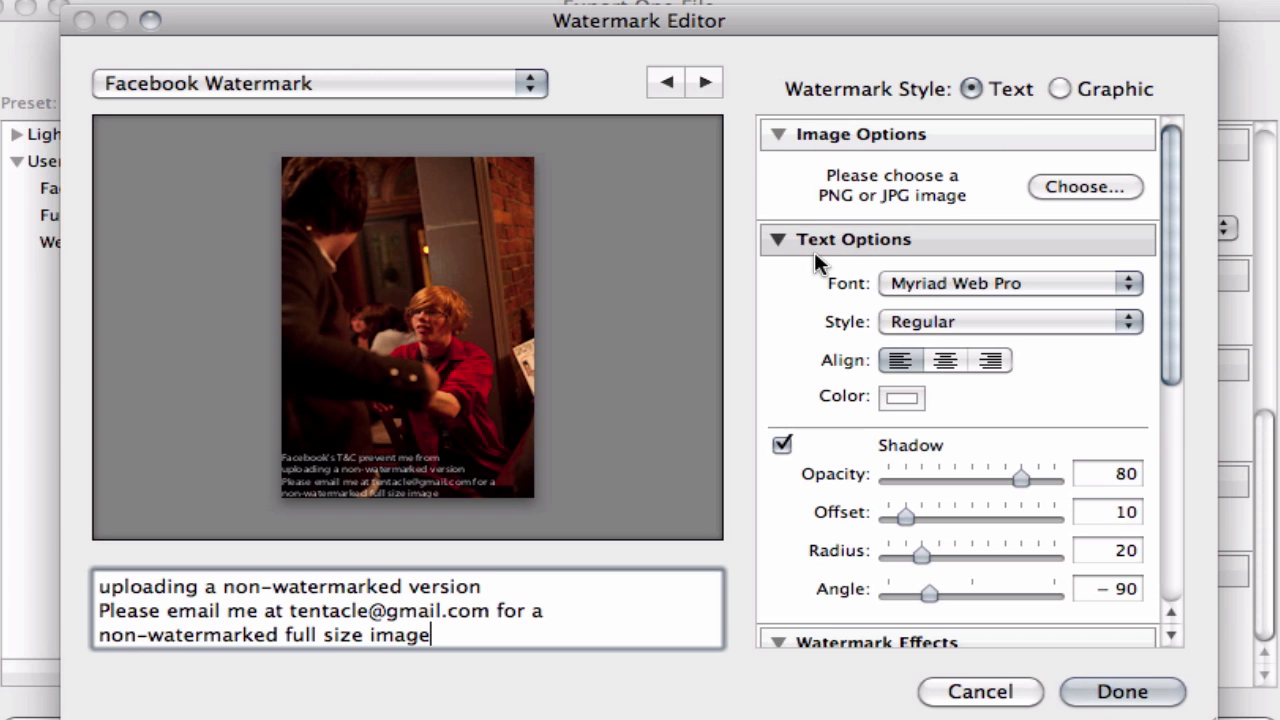
scroll(814, 251, down, 10)
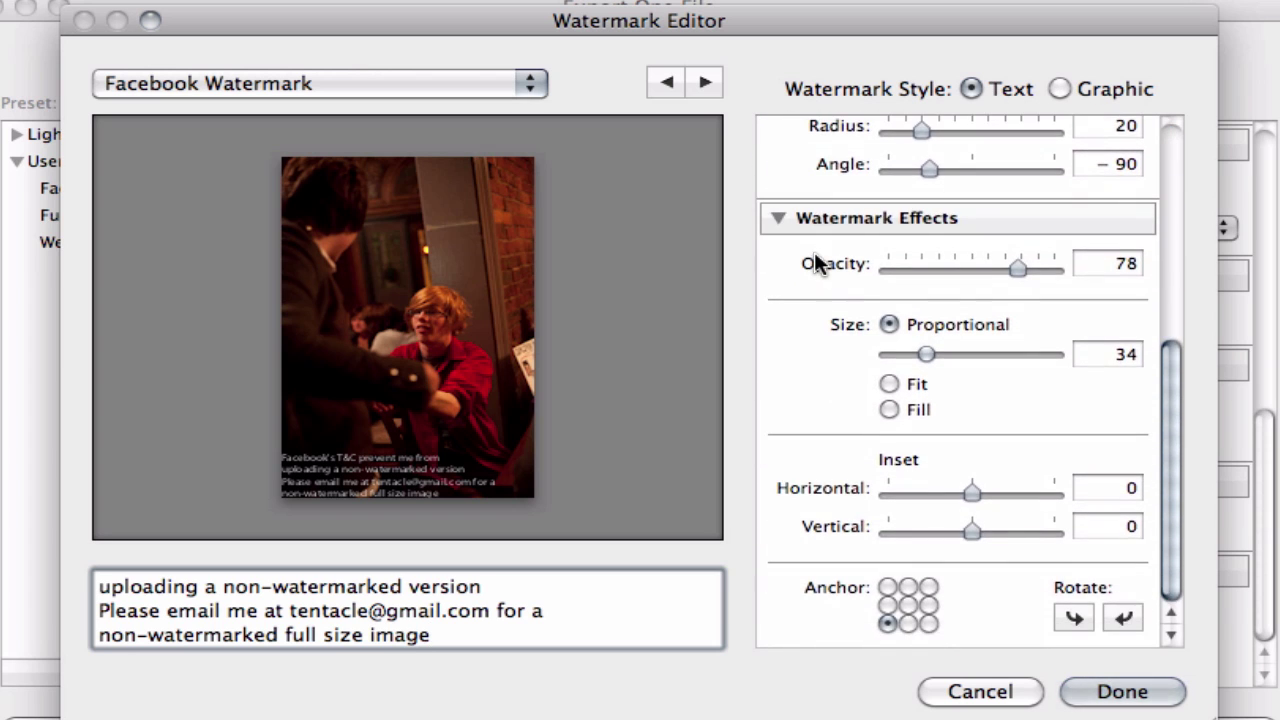
mouse_move(888, 594)
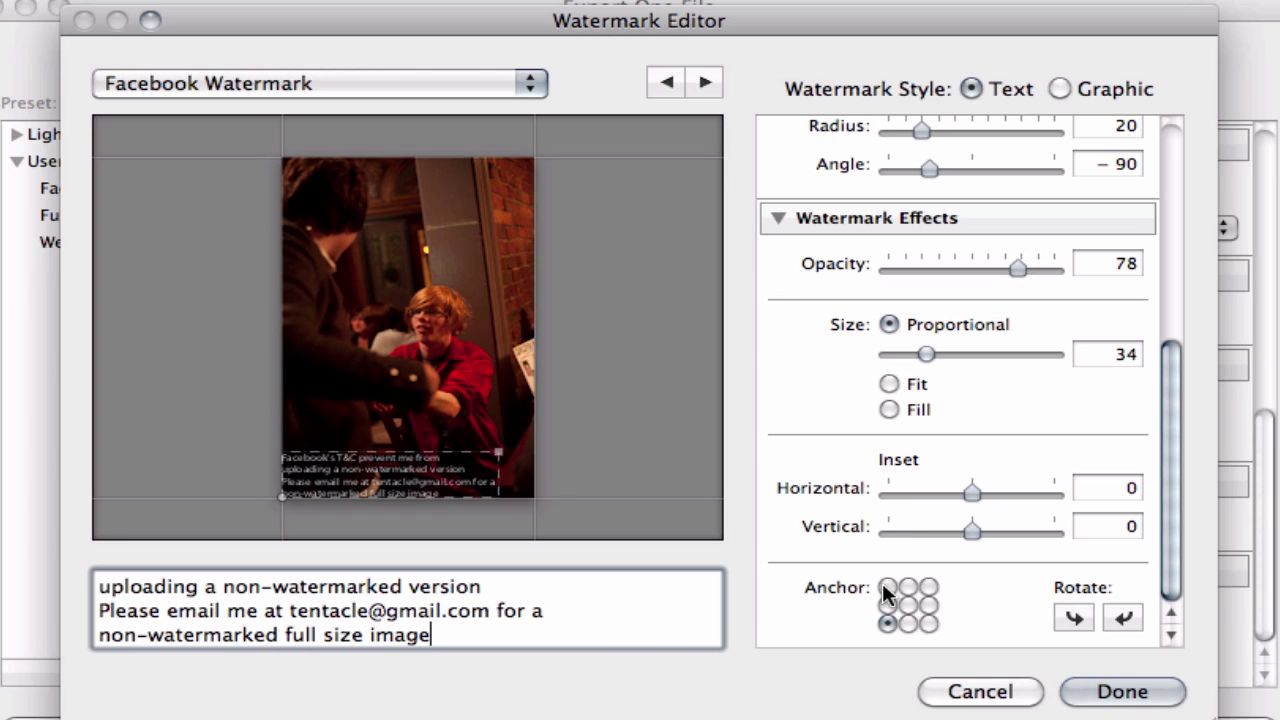
Try the watermark anchored top-left and centred, then return it to bottom-left.
click(887, 587)
click(906, 607)
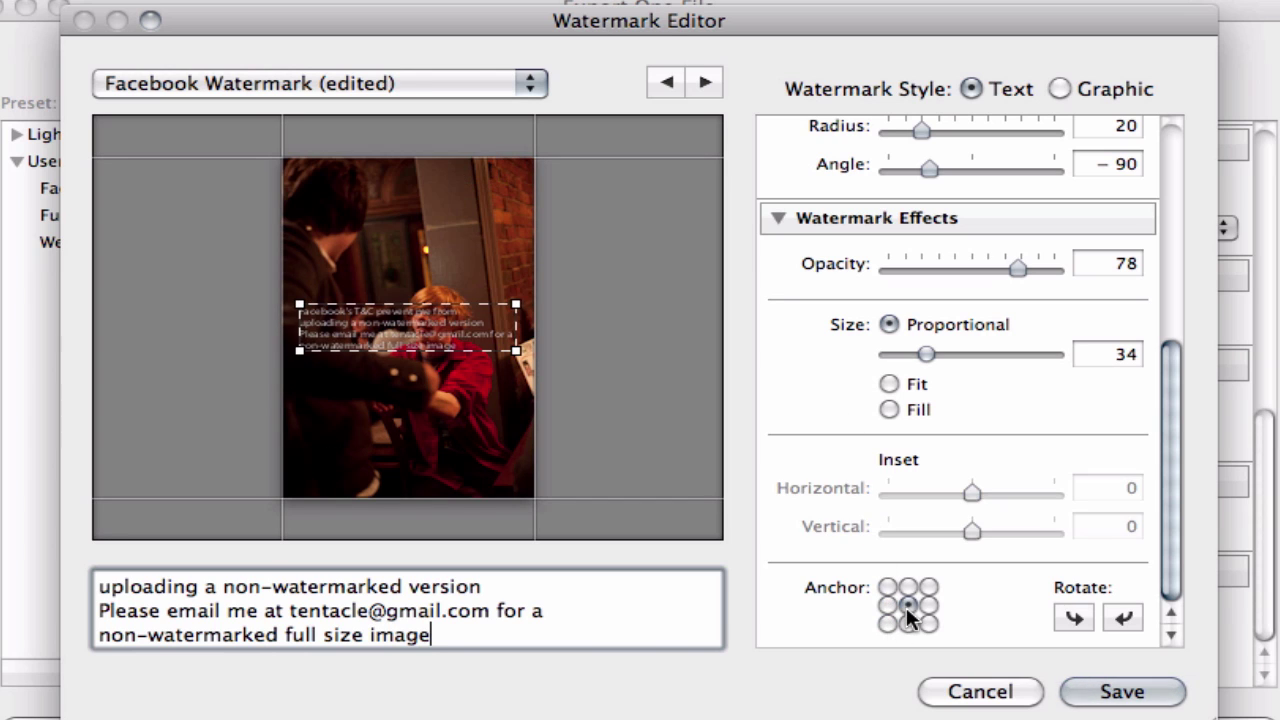
click(888, 623)
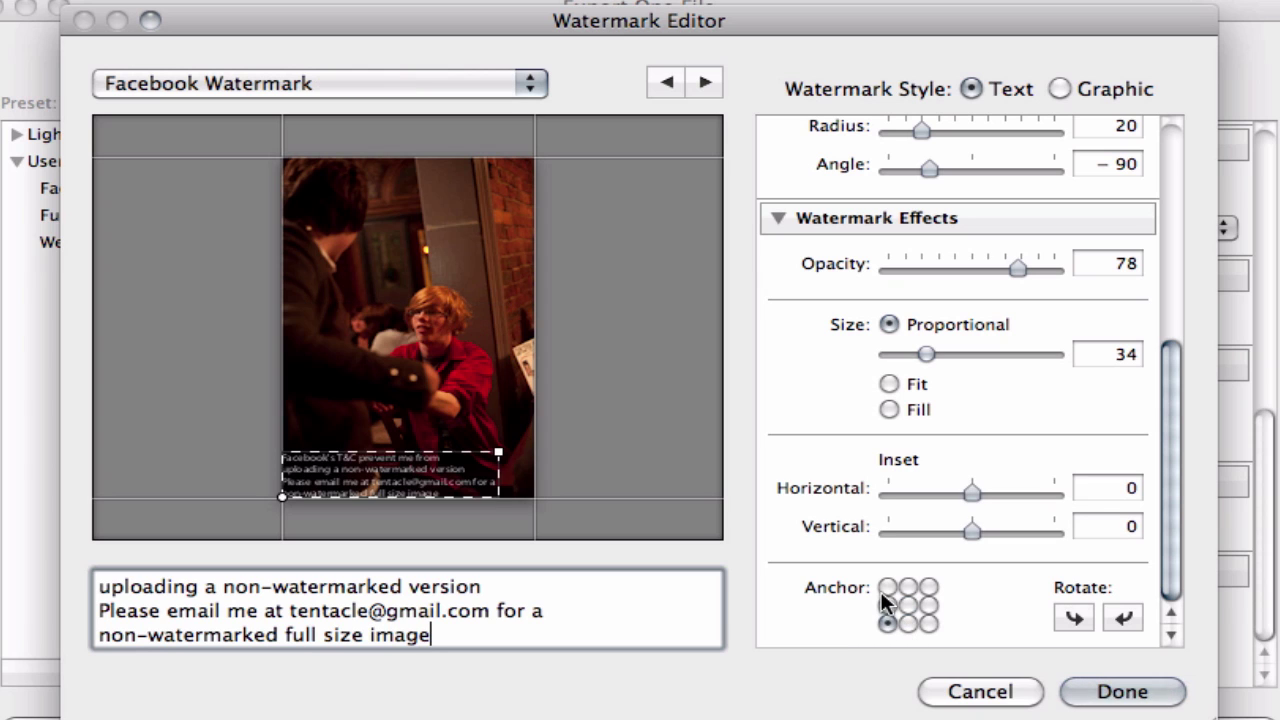
click(885, 587)
click(909, 602)
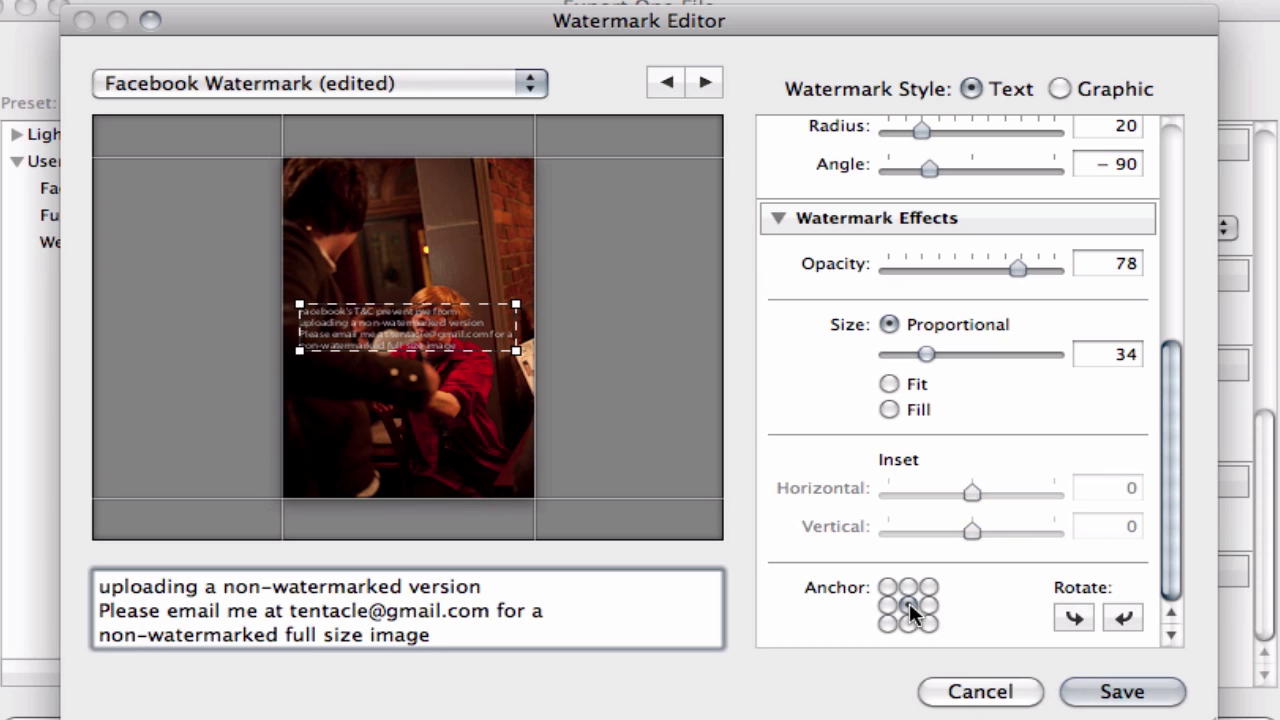
click(888, 623)
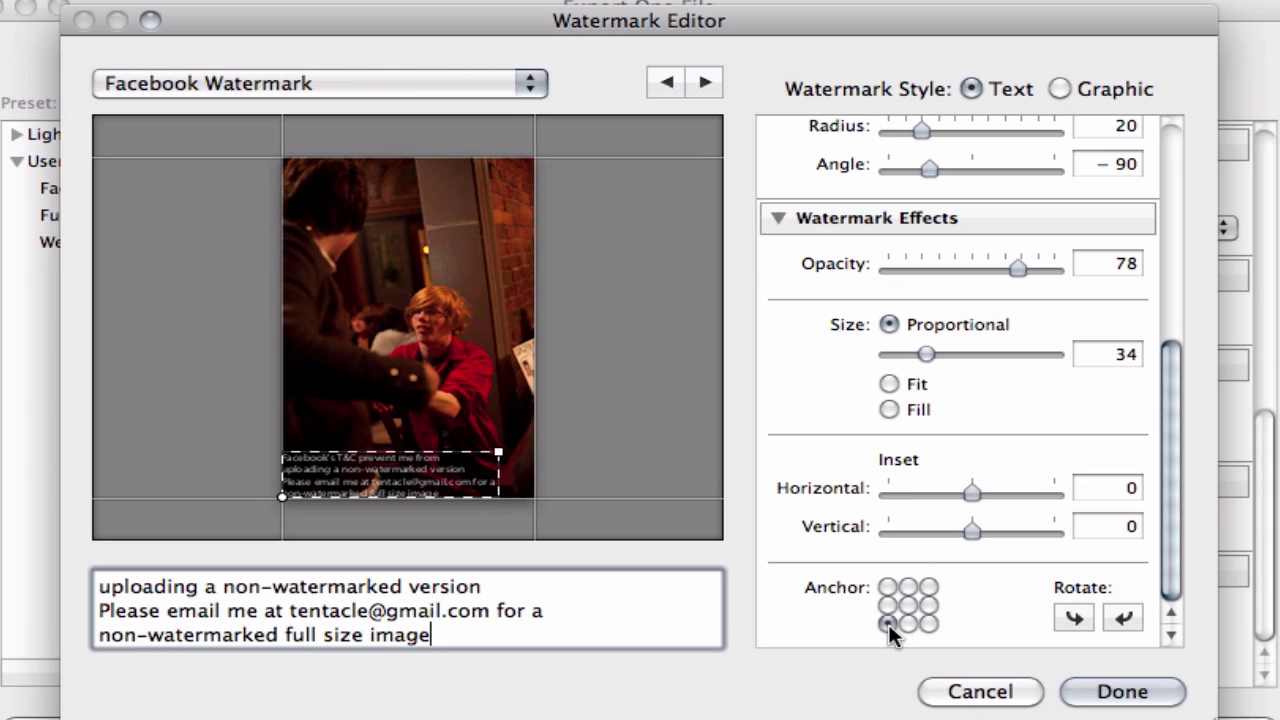
Compare Fill and Fit sizing, then enlarge the proportional watermark to size 52 at bottom-left.
click(889, 410)
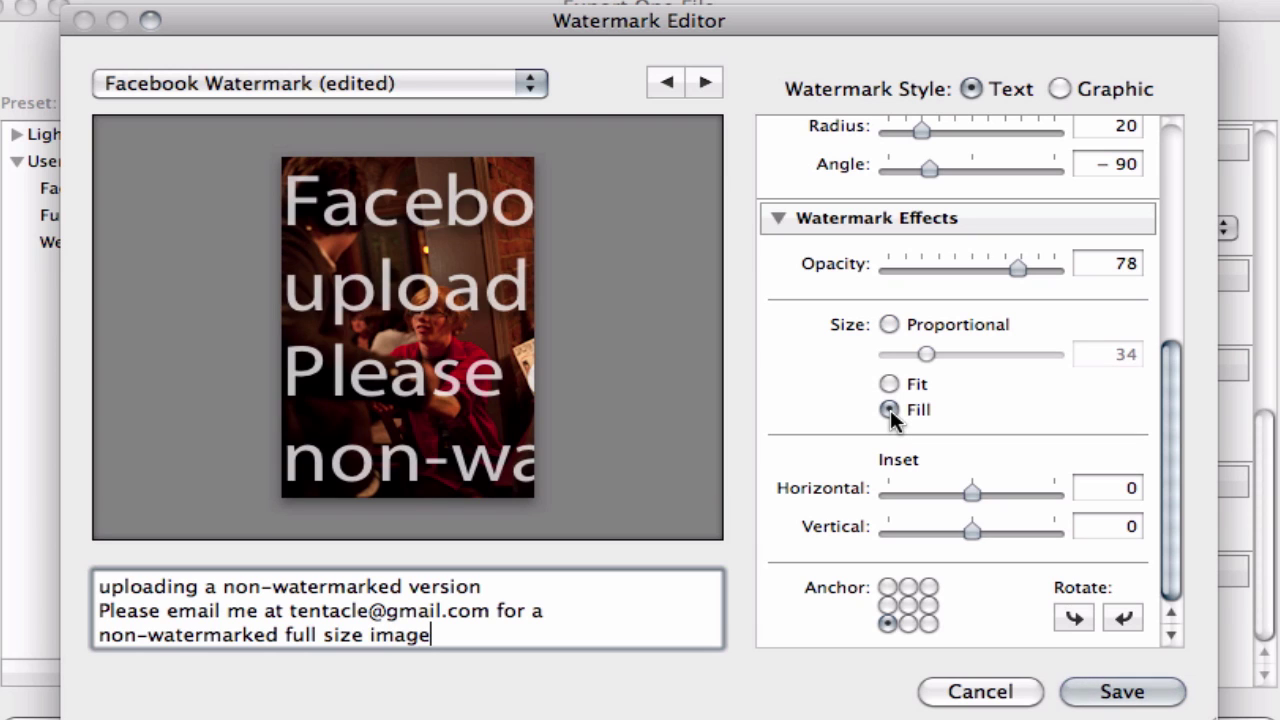
click(889, 384)
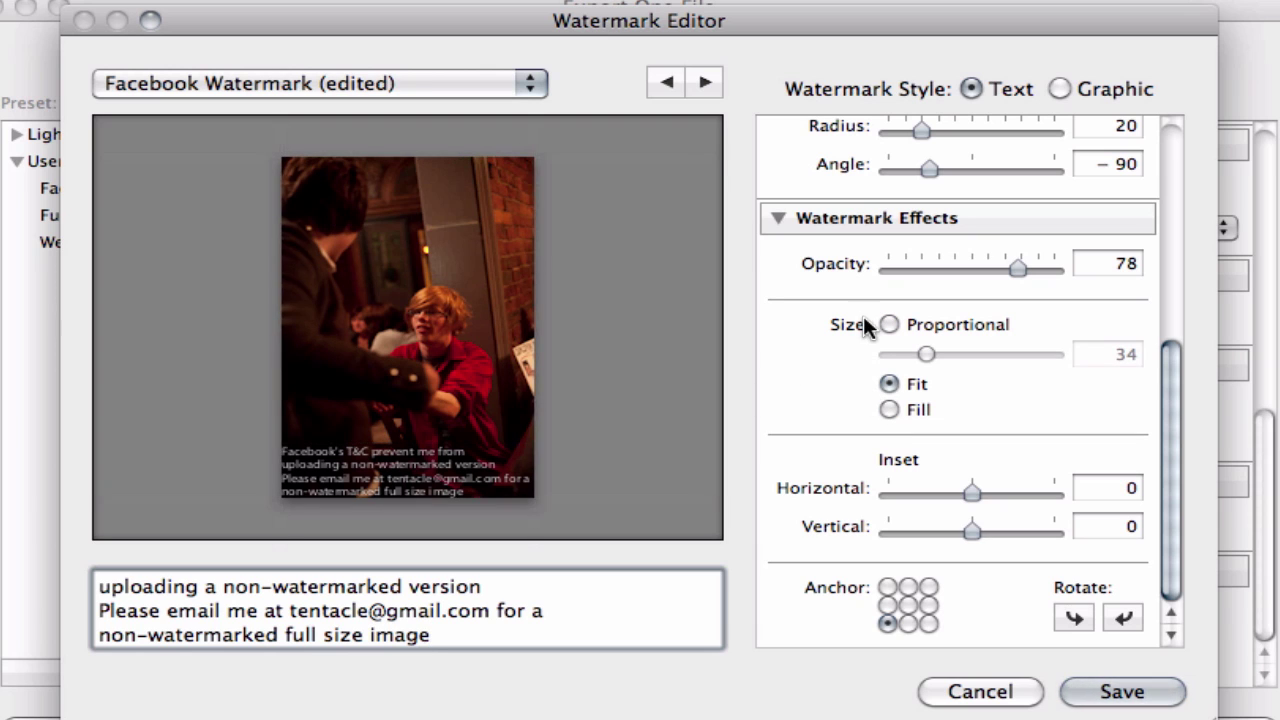
click(888, 324)
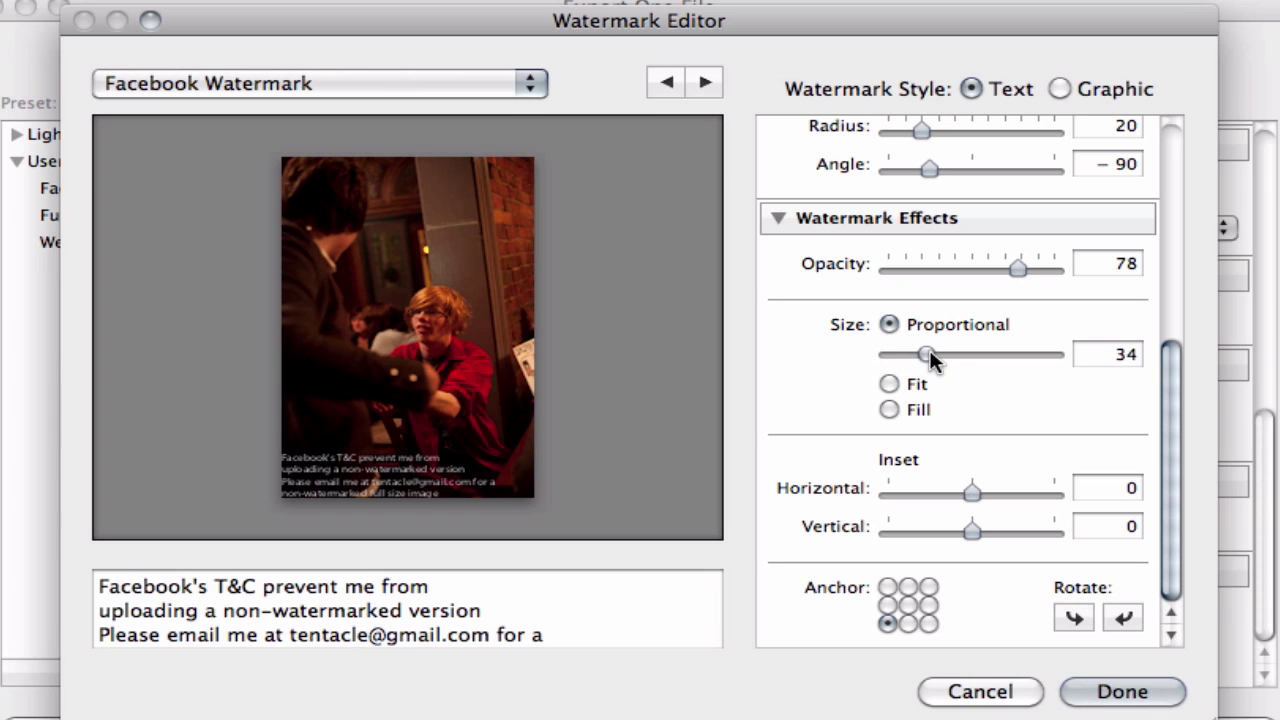
mouse_move(929, 351)
mouse_down()
mouse_move(993, 351)
mouse_move(901, 351)
mouse_move(934, 351)
mouse_move(918, 351)
mouse_up()
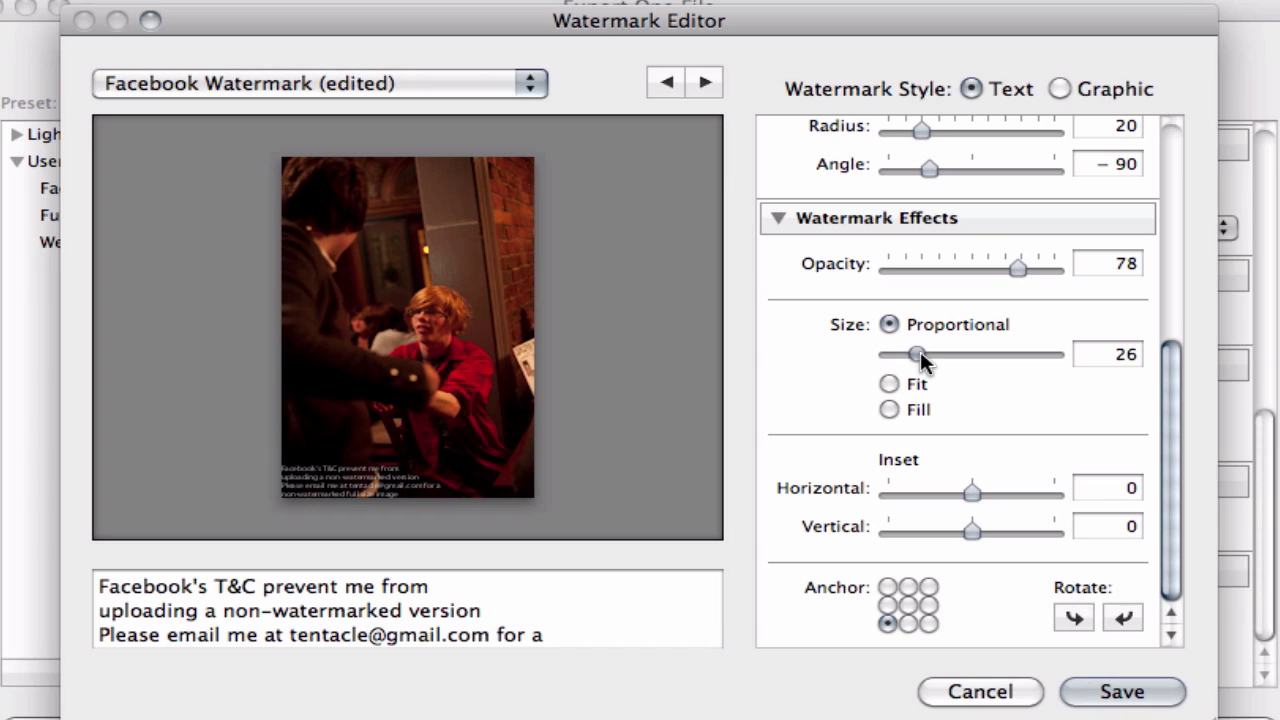
click(912, 586)
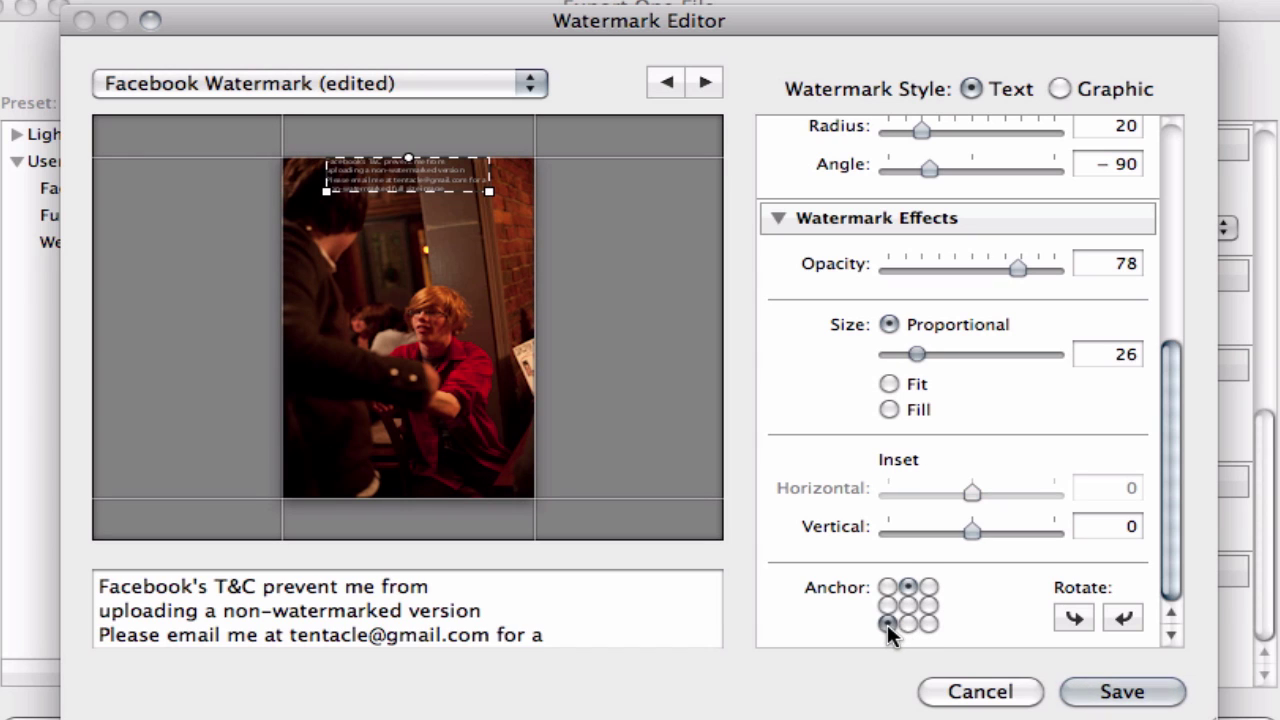
click(887, 624)
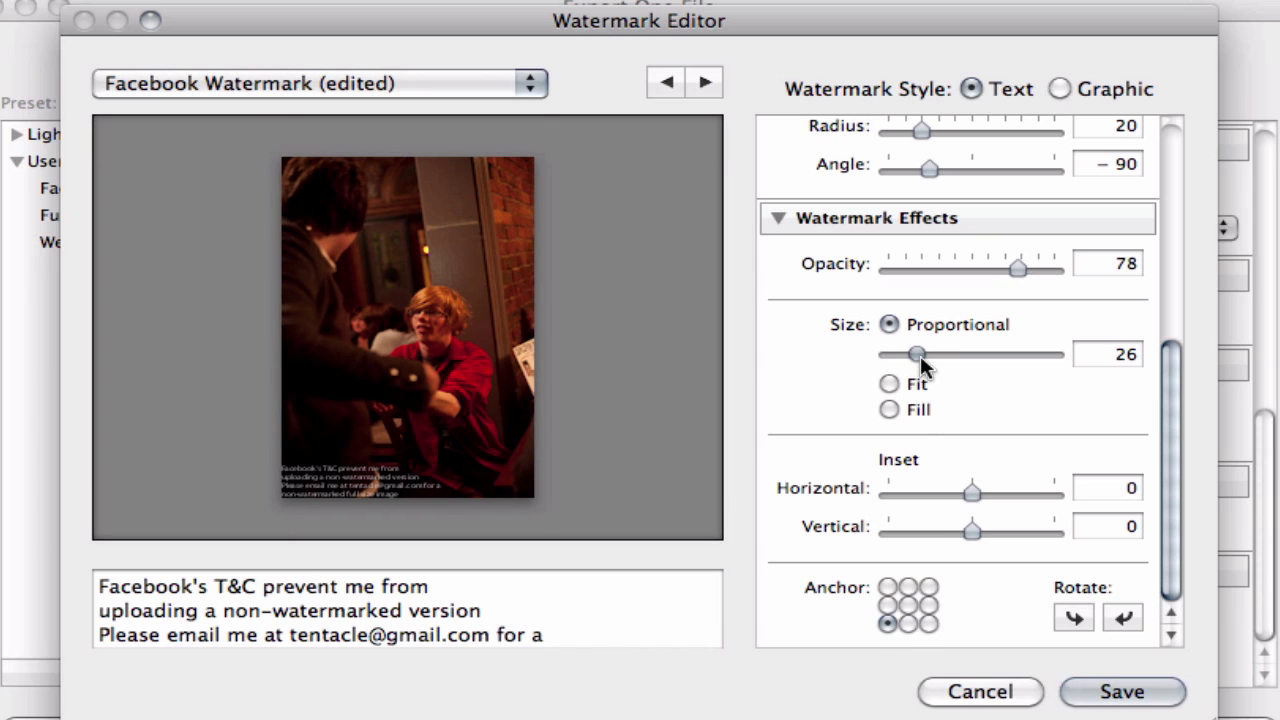
drag(918, 352, 948, 365)
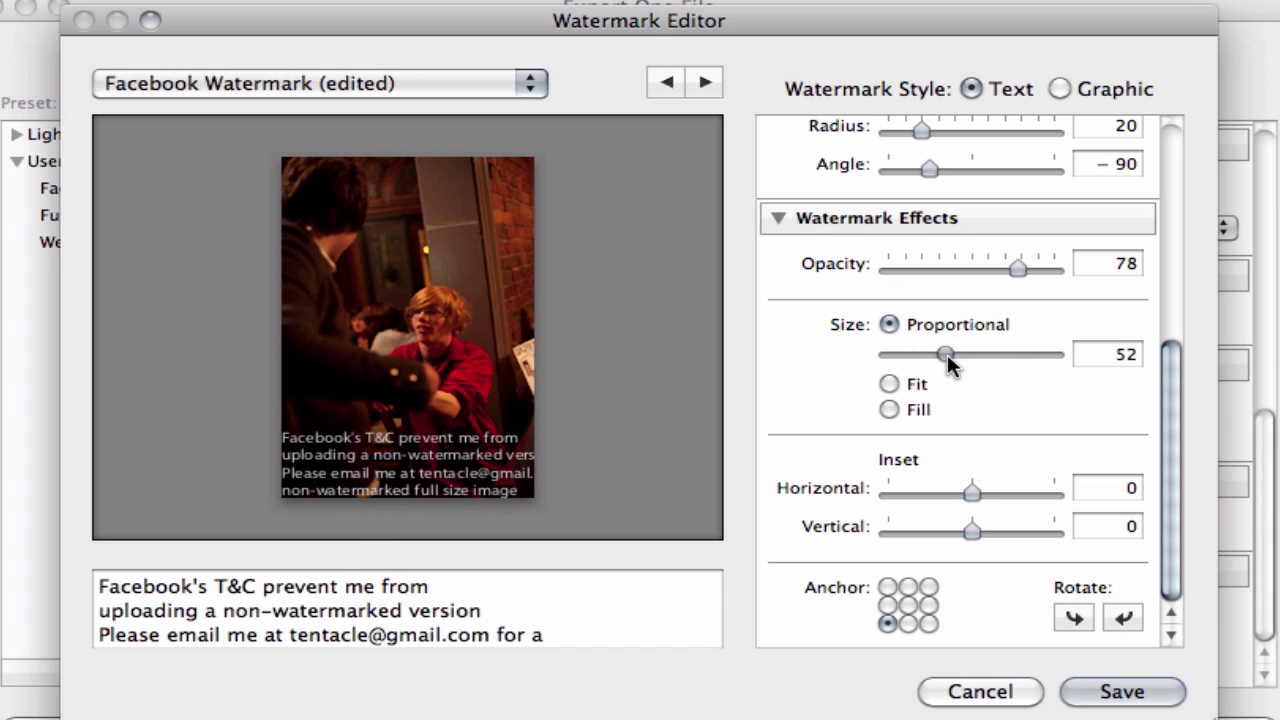
Rotate the watermark a full turn so it runs horizontally again.
click(1071, 614)
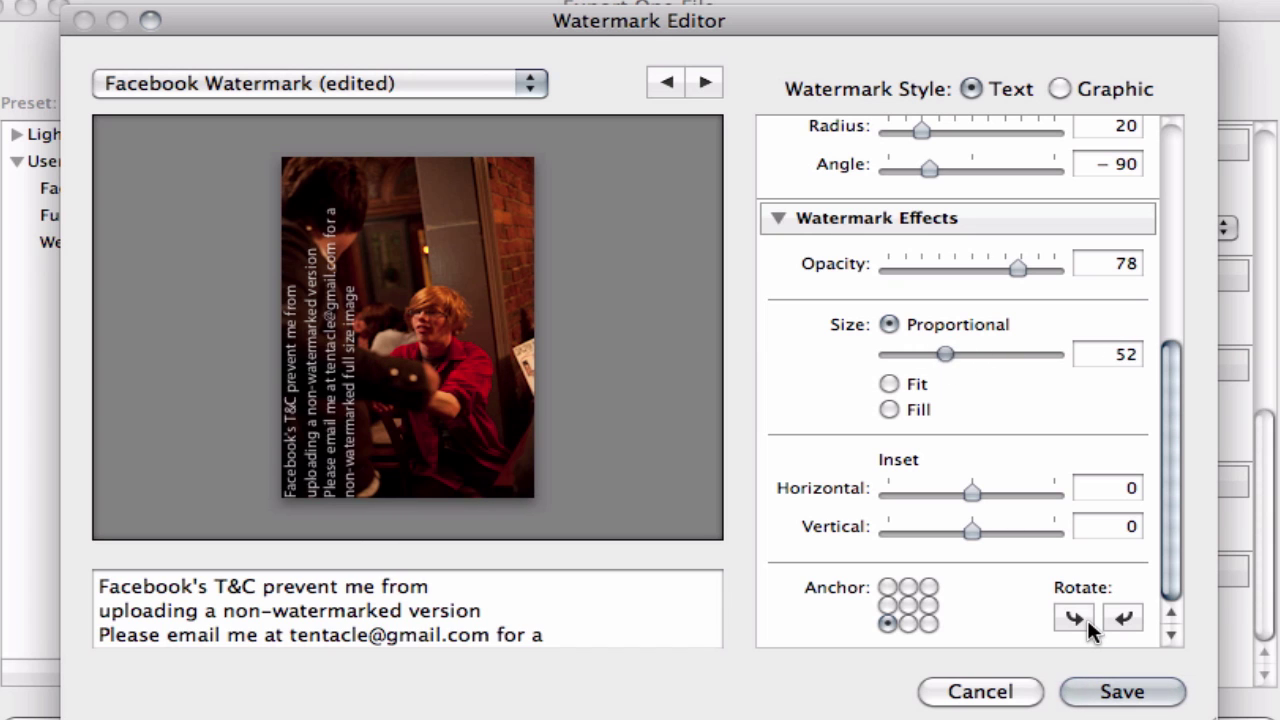
click(1087, 619)
click(1087, 619)
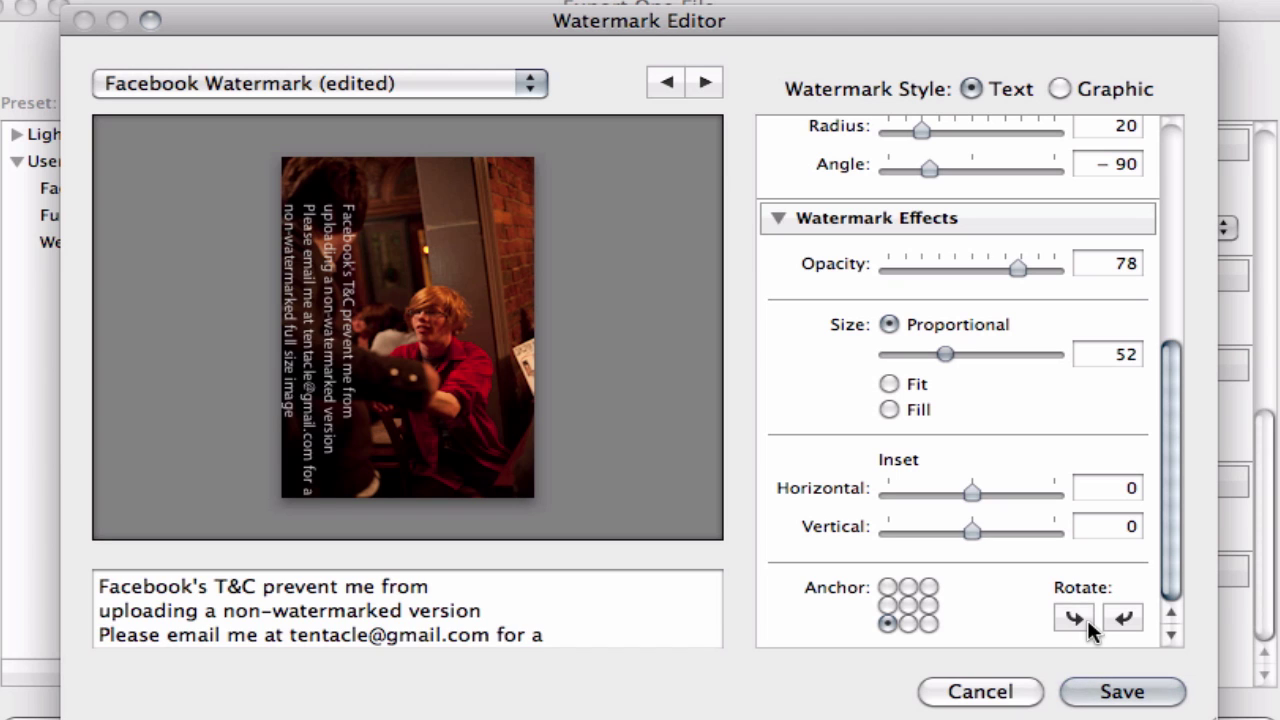
click(1087, 619)
scroll(970, 396, up, 2)
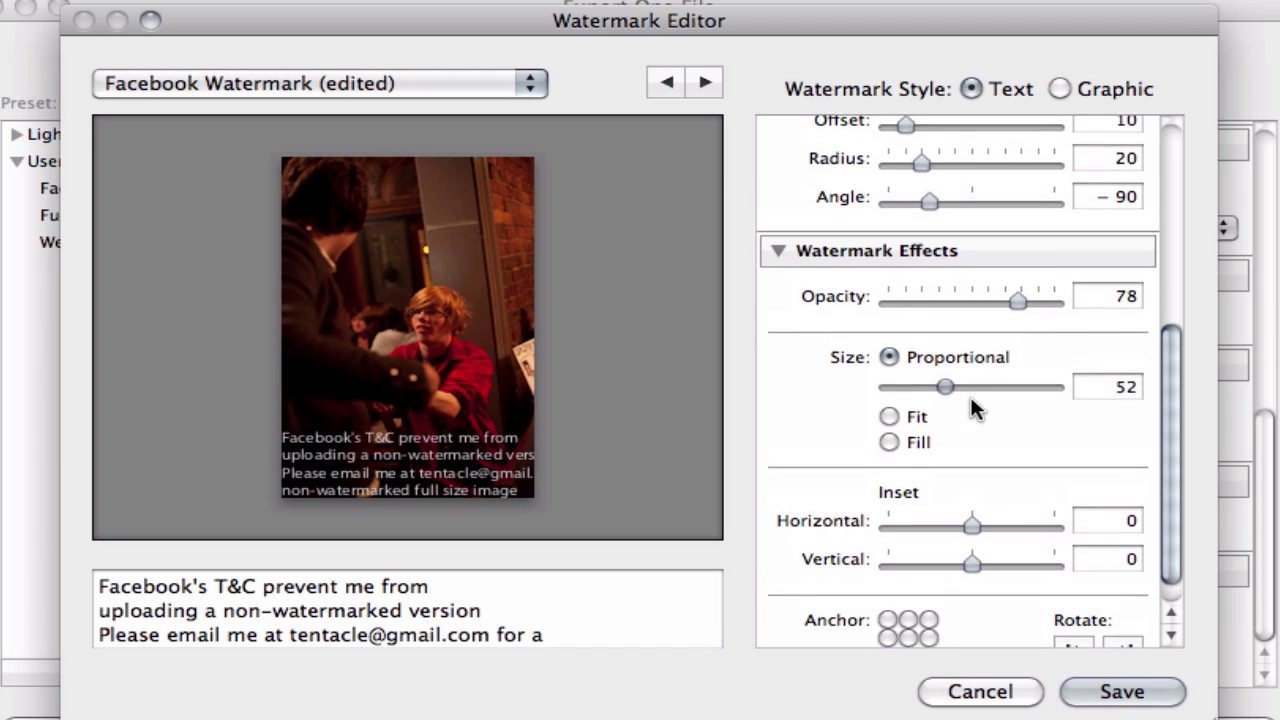
scroll(972, 400, up, 5)
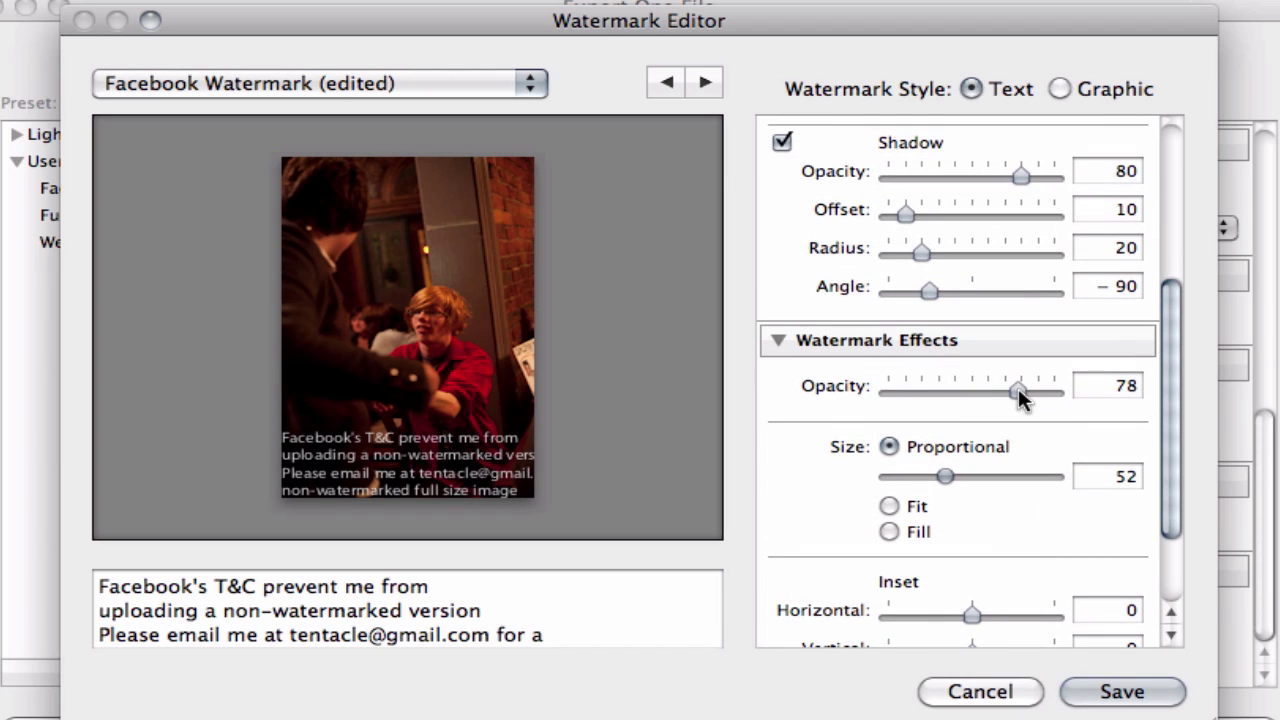
mouse_move(1018, 390)
mouse_down()
mouse_move(932, 396)
mouse_move(1094, 405)
mouse_move(1020, 400)
mouse_up()
scroll(1020, 403, up, 5)
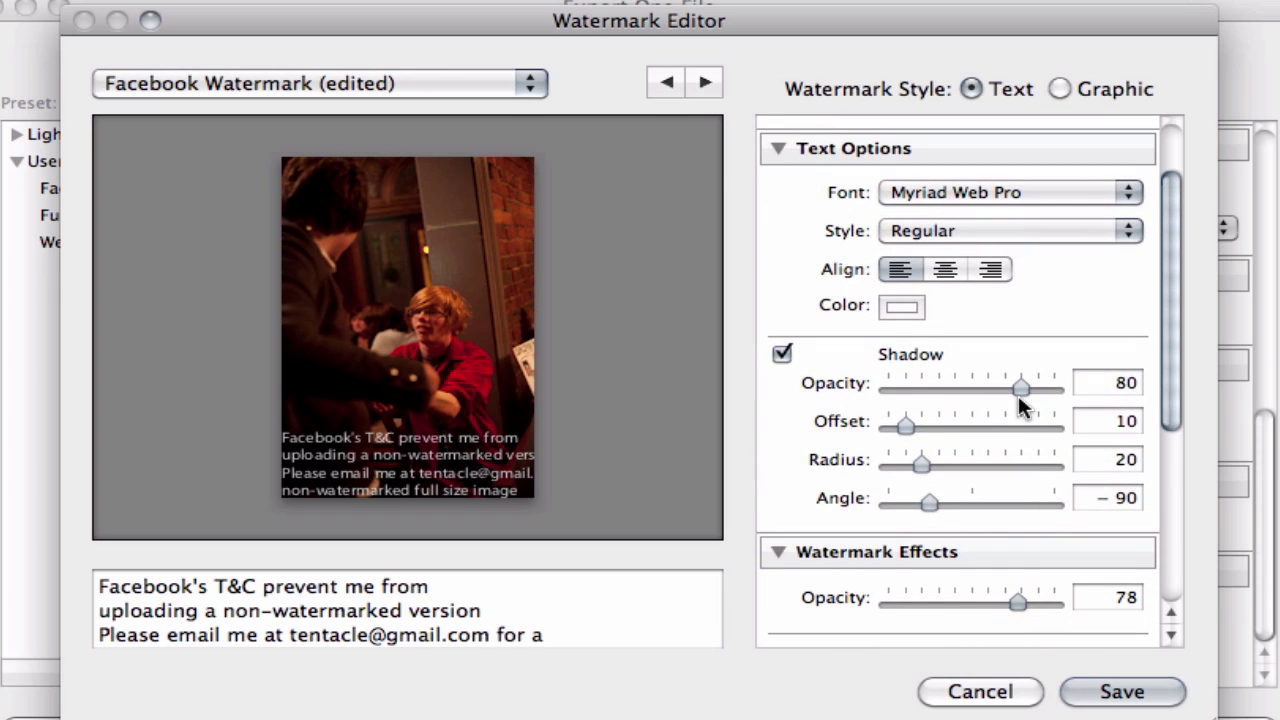
scroll(1020, 403, up, 1)
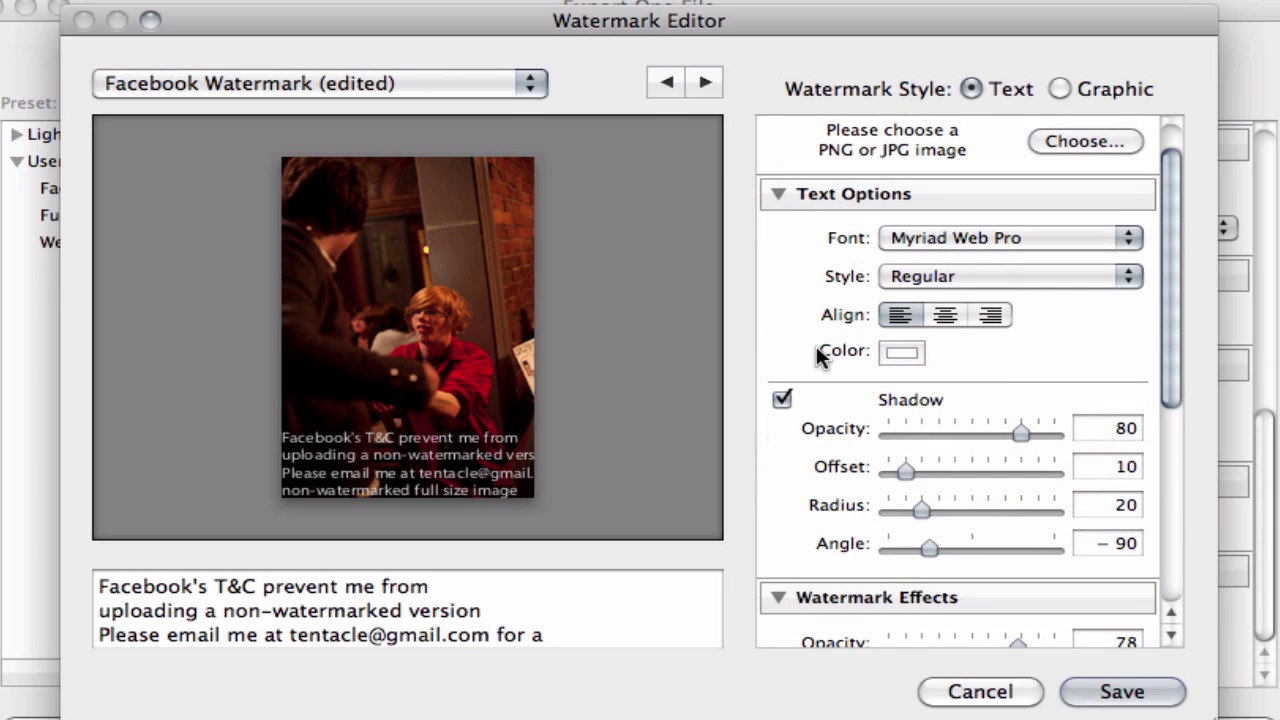
click(782, 400)
click(782, 400)
Discard the watermark edits and export IMG_7186.jpg with the Facebook Export settings.
mouse_move(360, 266)
click(975, 692)
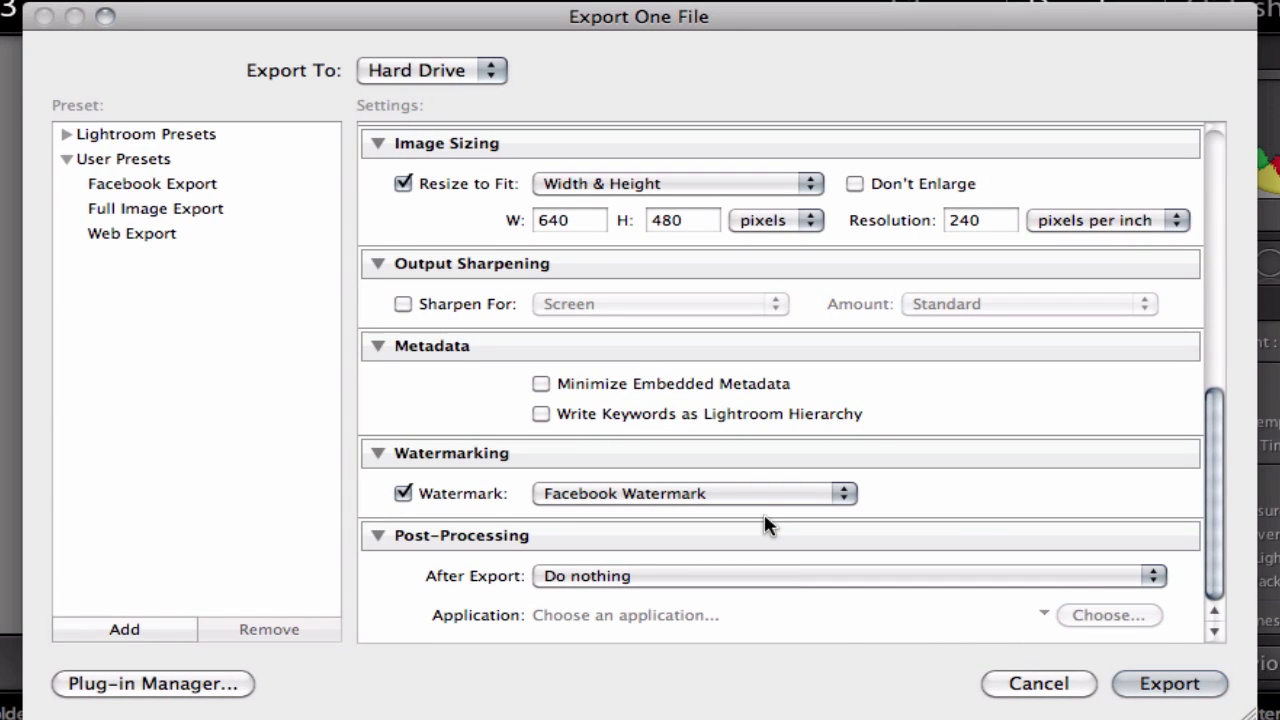
click(1151, 688)
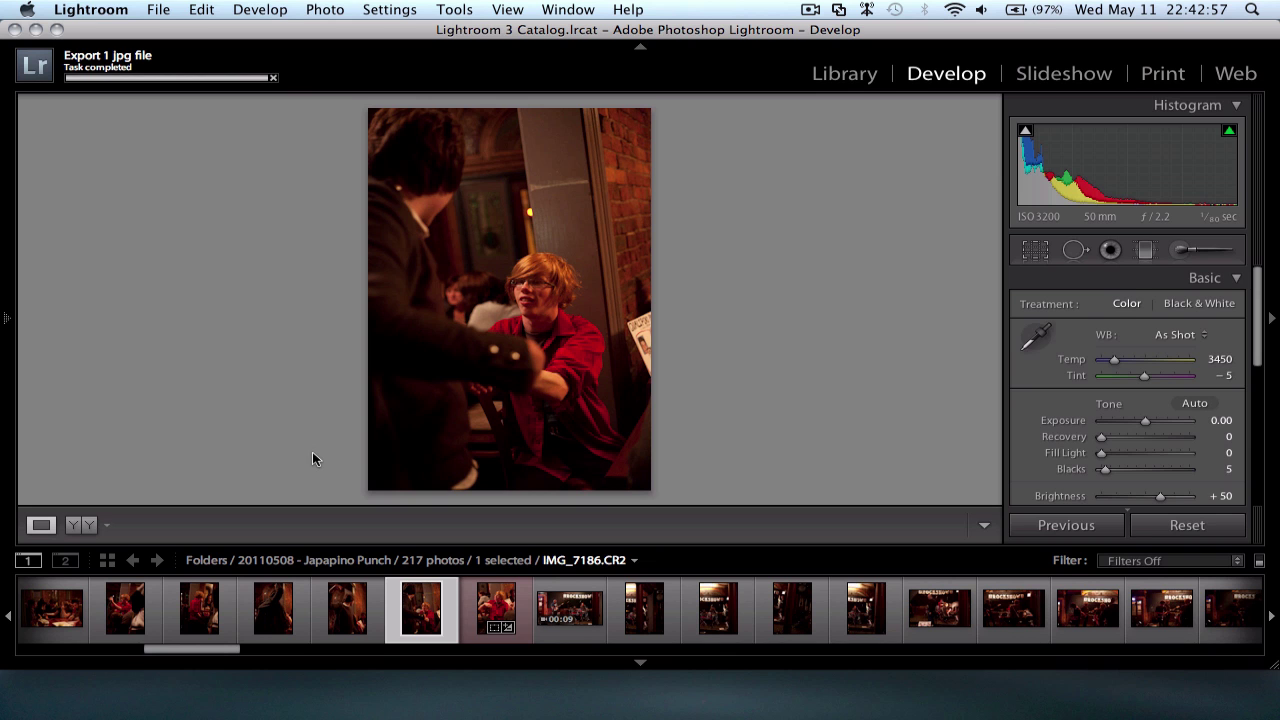
Open the Exports folder in Finder and select the newly exported IMG_7186.jpg.
mouse_move(420, 712)
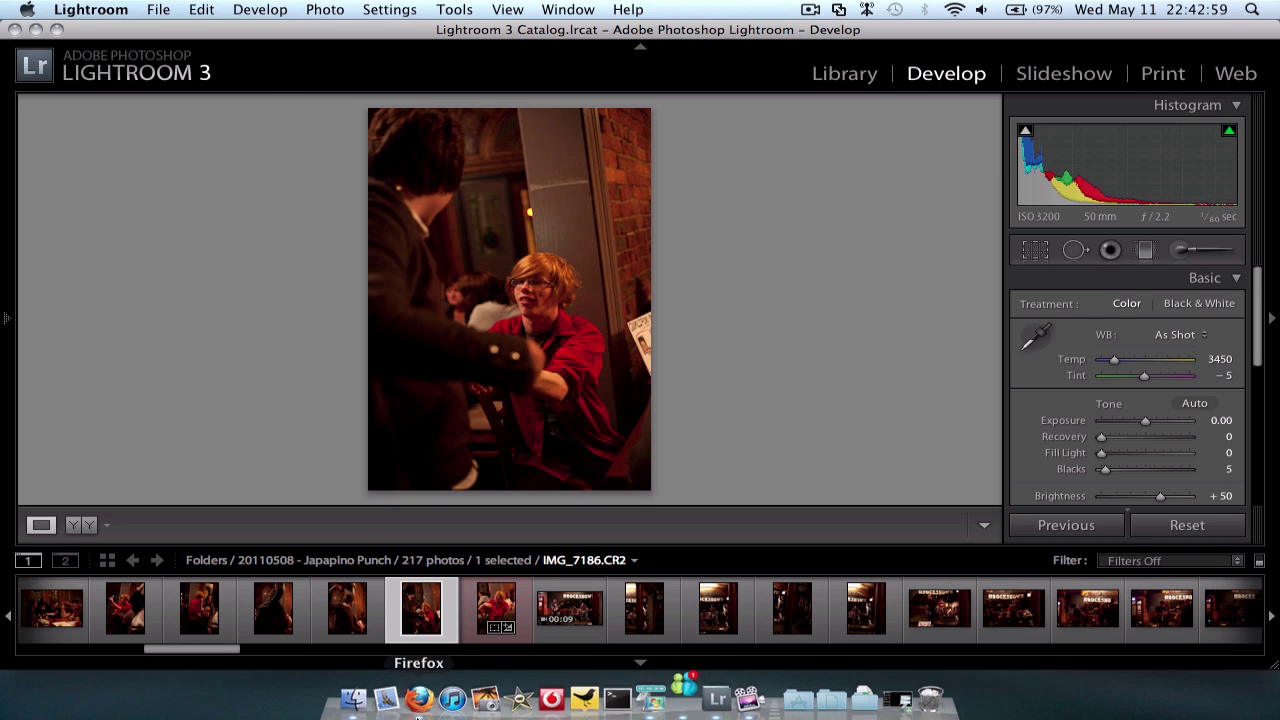
click(353, 695)
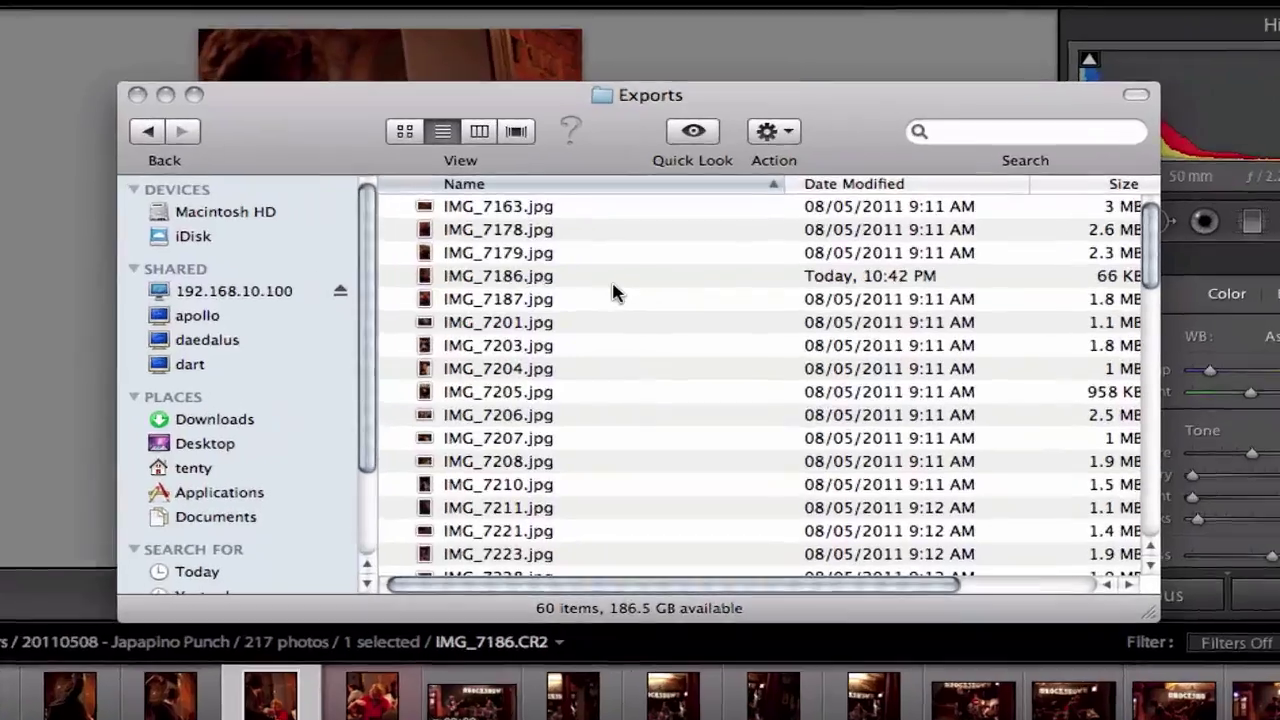
click(665, 288)
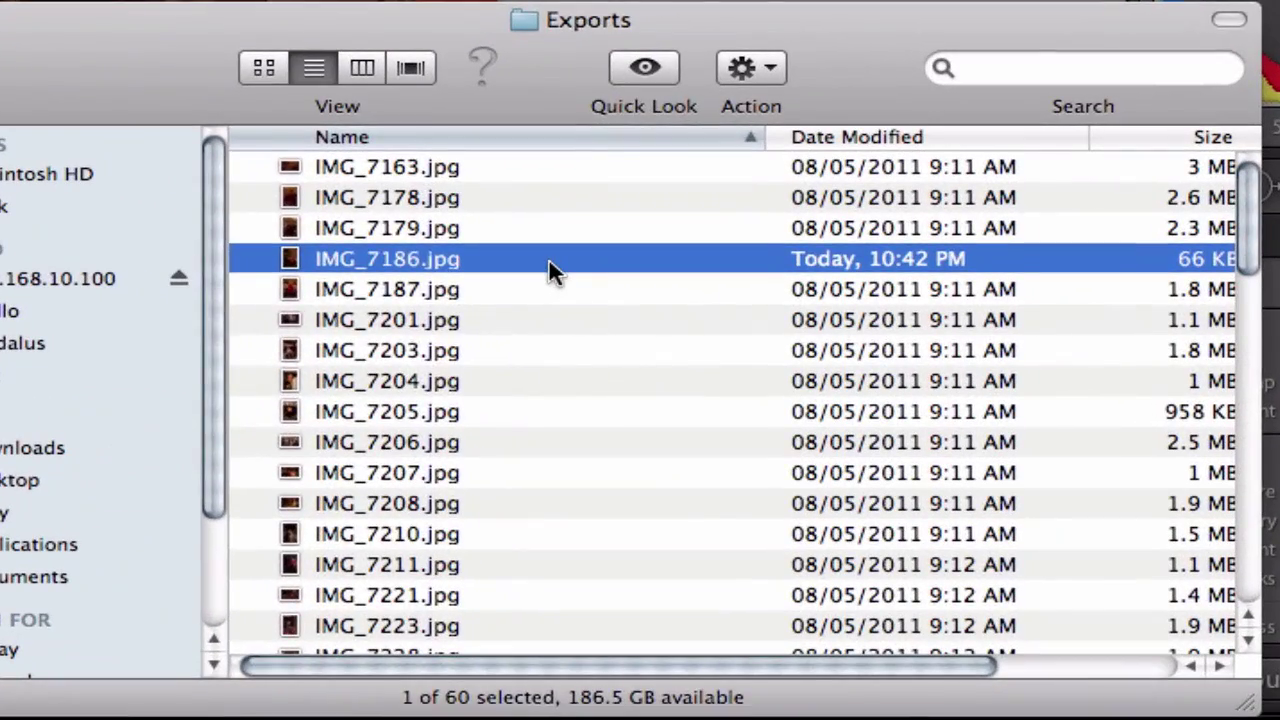